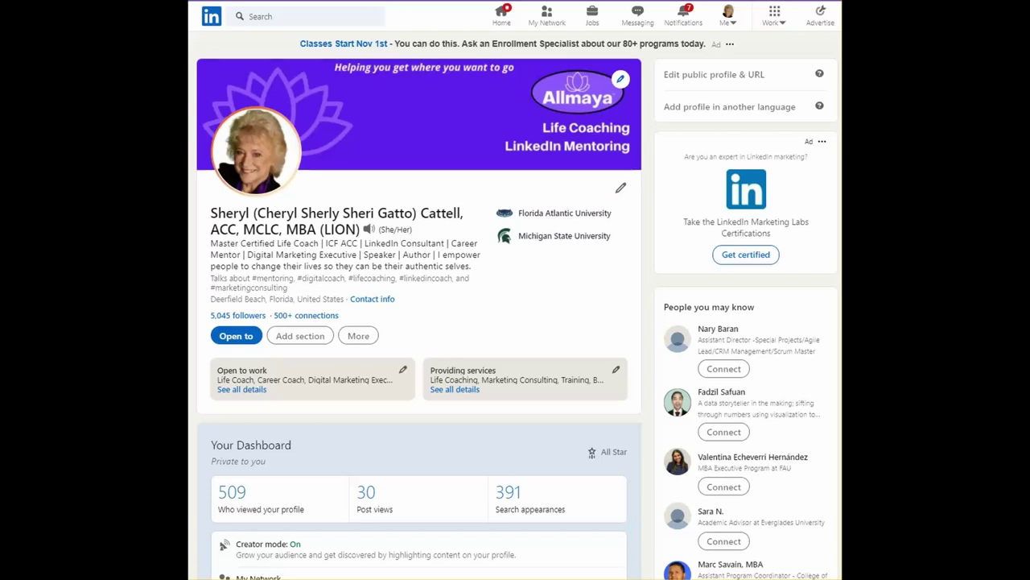
Open the BTI Communications contact's profile from recent searches and start writing him a recommendation
scroll(435, 407, down, 10)
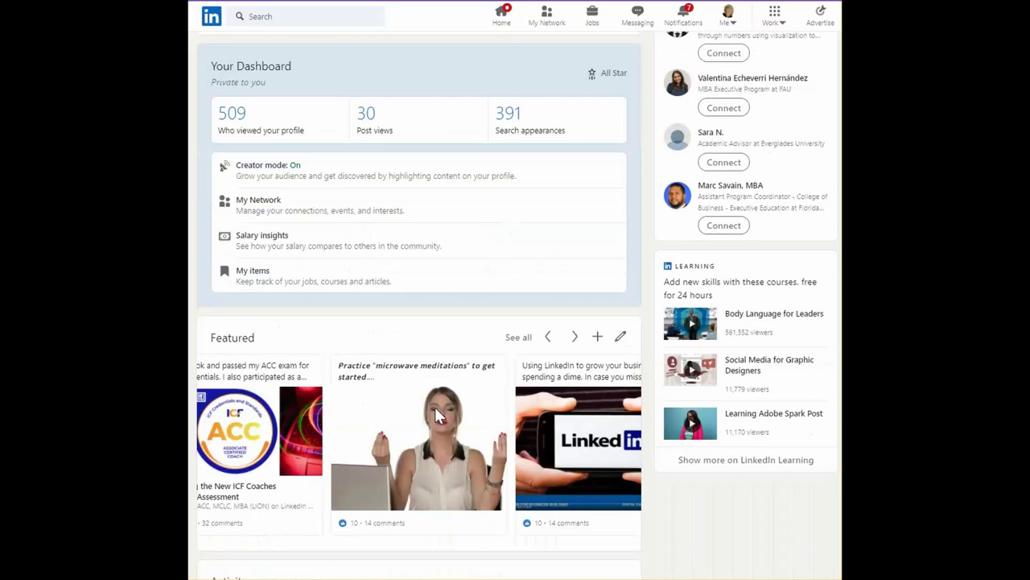
scroll(436, 409, down, 10)
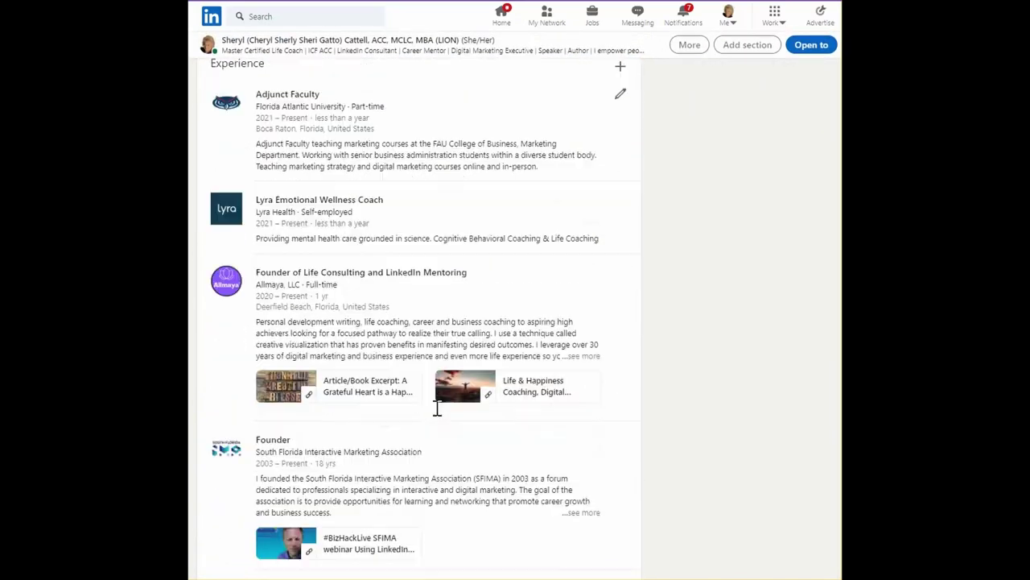
scroll(437, 408, down, 10)
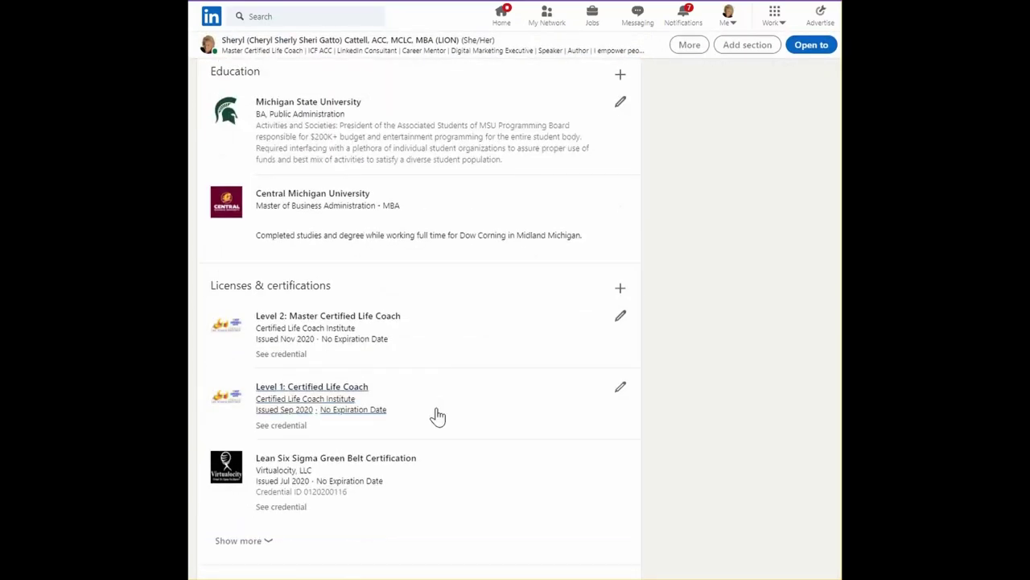
scroll(437, 415, down, 4)
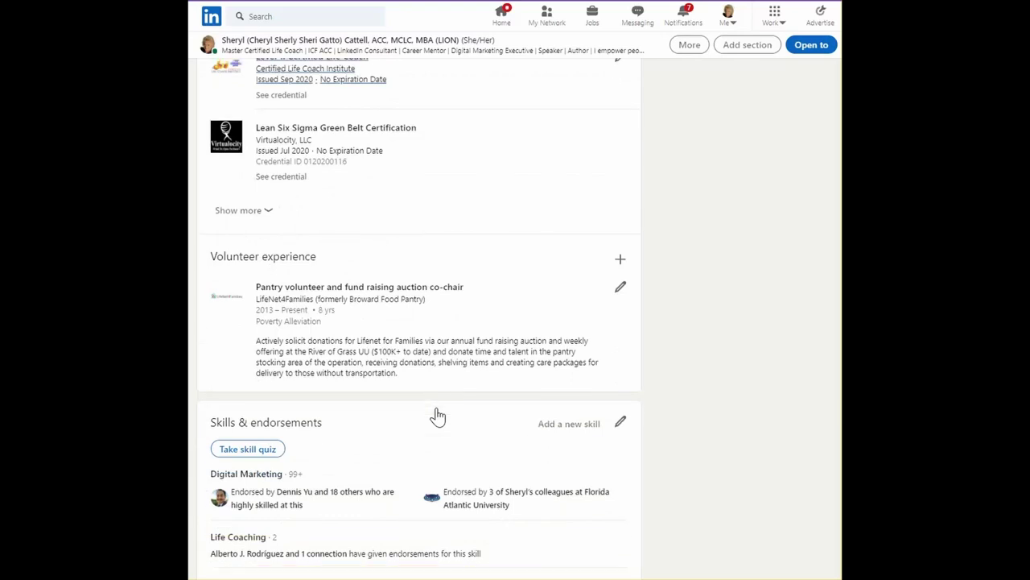
scroll(438, 415, down, 1)
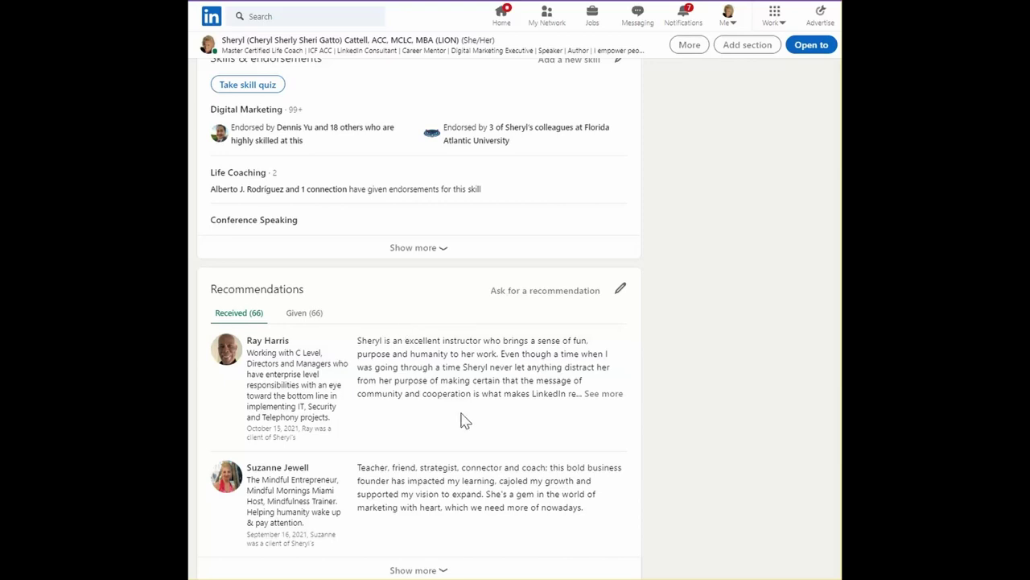
scroll(463, 420, down, 3)
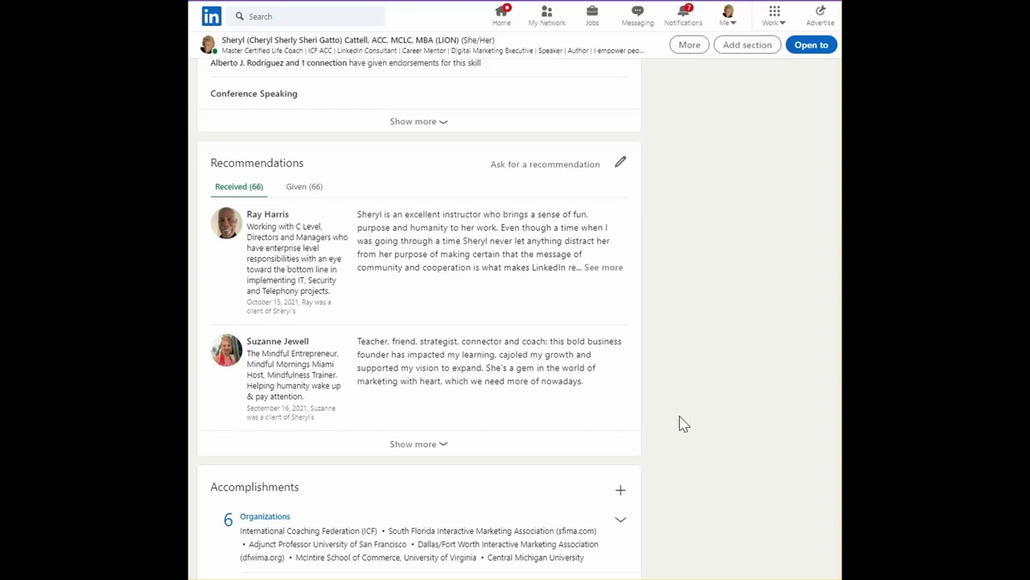
scroll(680, 424, up, 5)
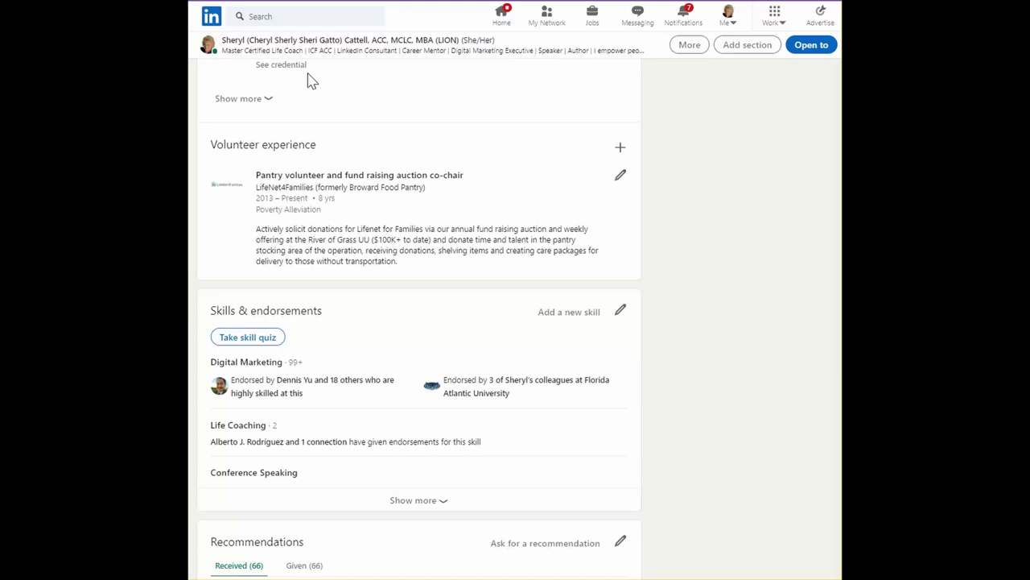
click(287, 15)
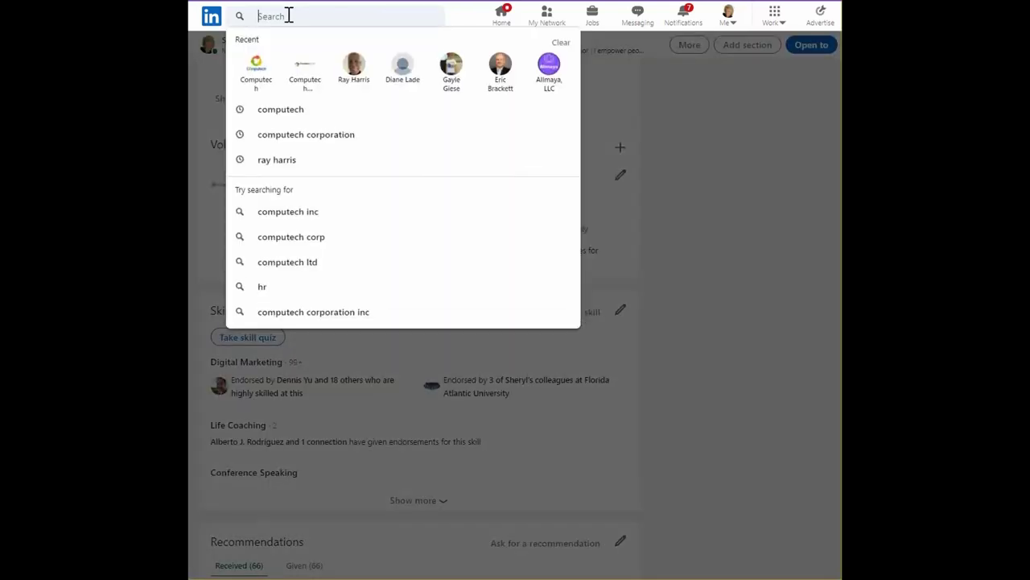
click(500, 71)
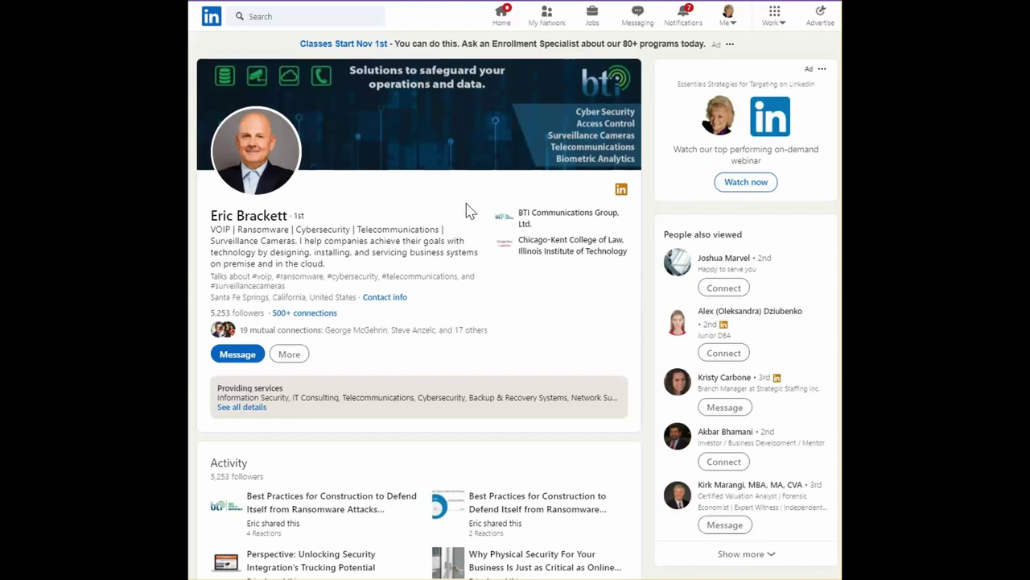
click(290, 355)
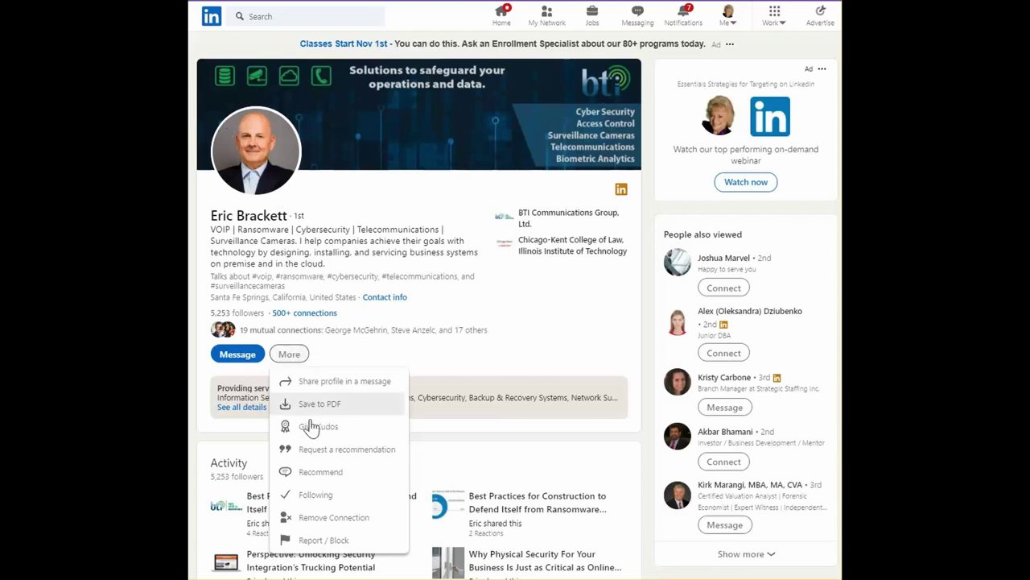
click(320, 472)
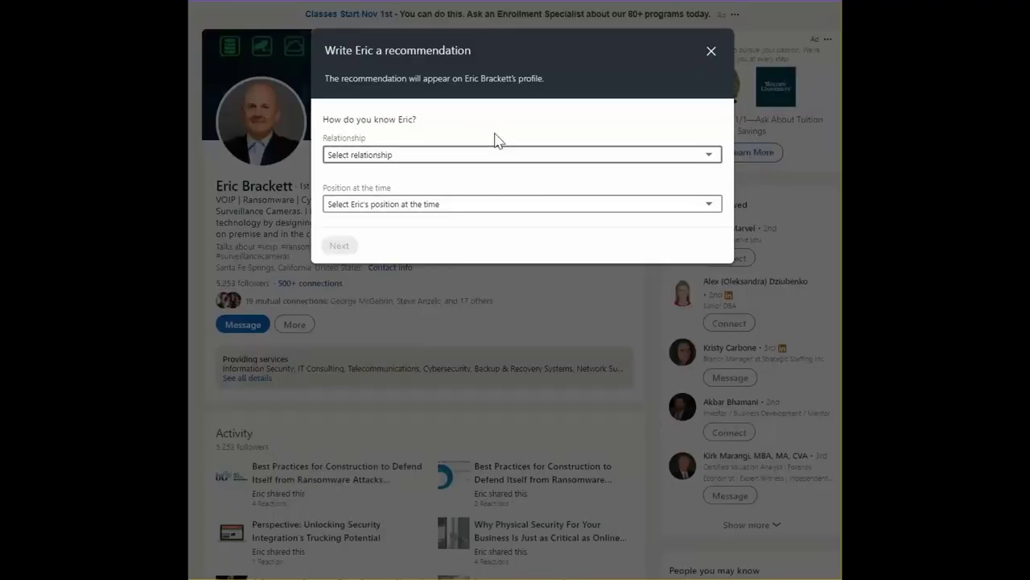
State the contact was a client, then President at BTI Communications Group, Ltd
click(711, 156)
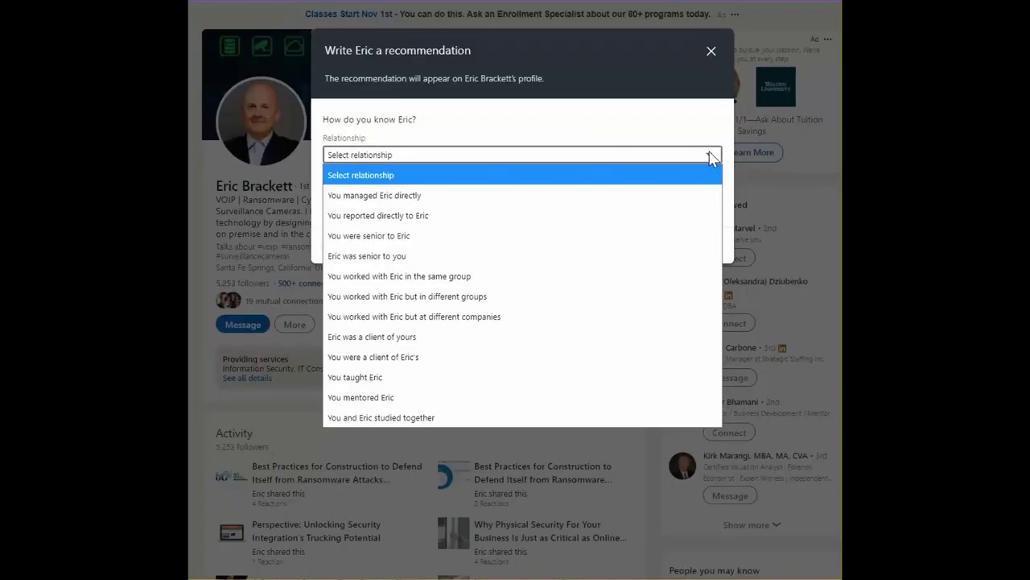
click(511, 338)
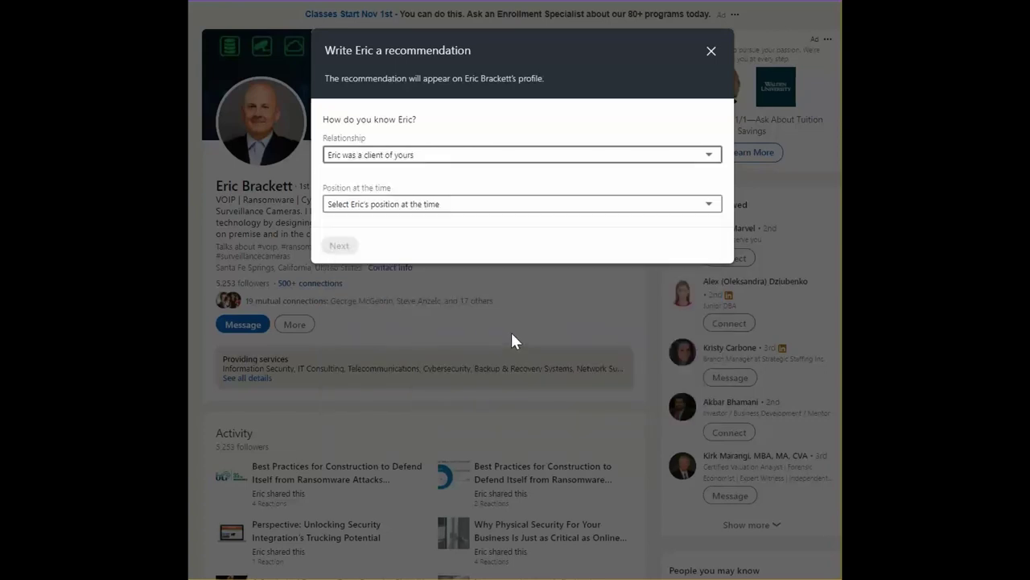
click(515, 205)
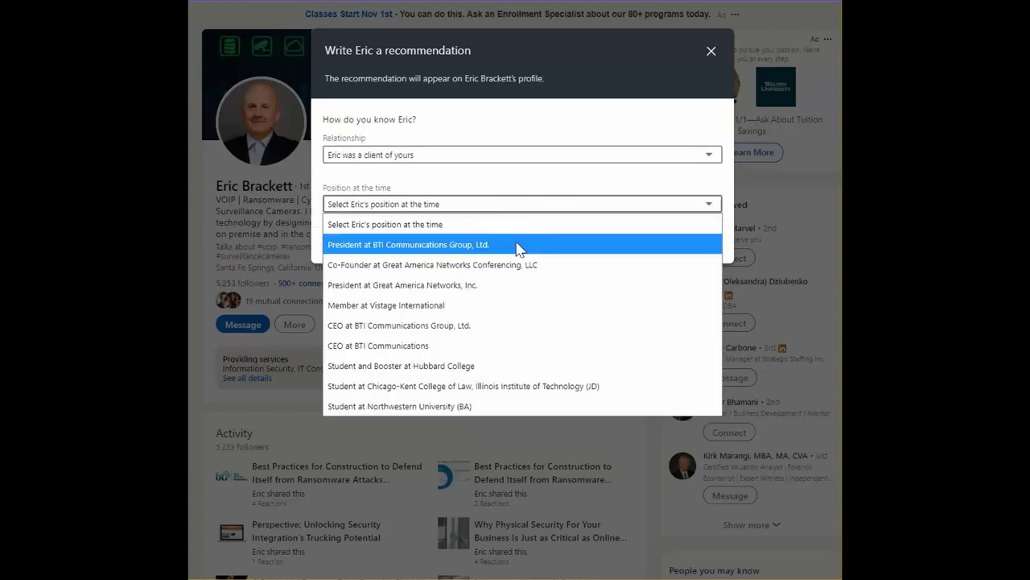
click(515, 245)
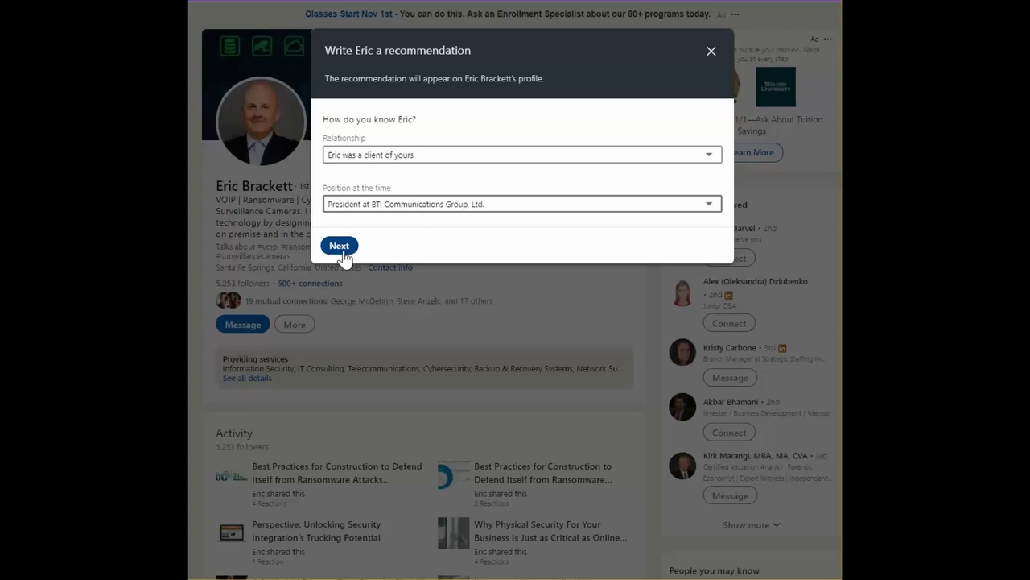
click(340, 247)
Write the Crypto Staking recommendation text, correct 'go to' to 'go-to', and send it
click(357, 168)
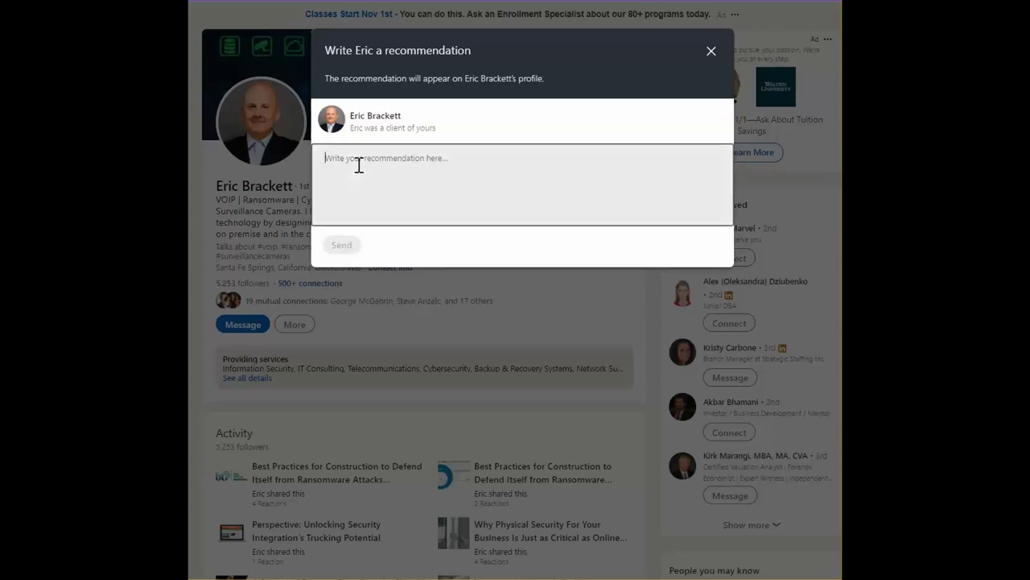
text(E)
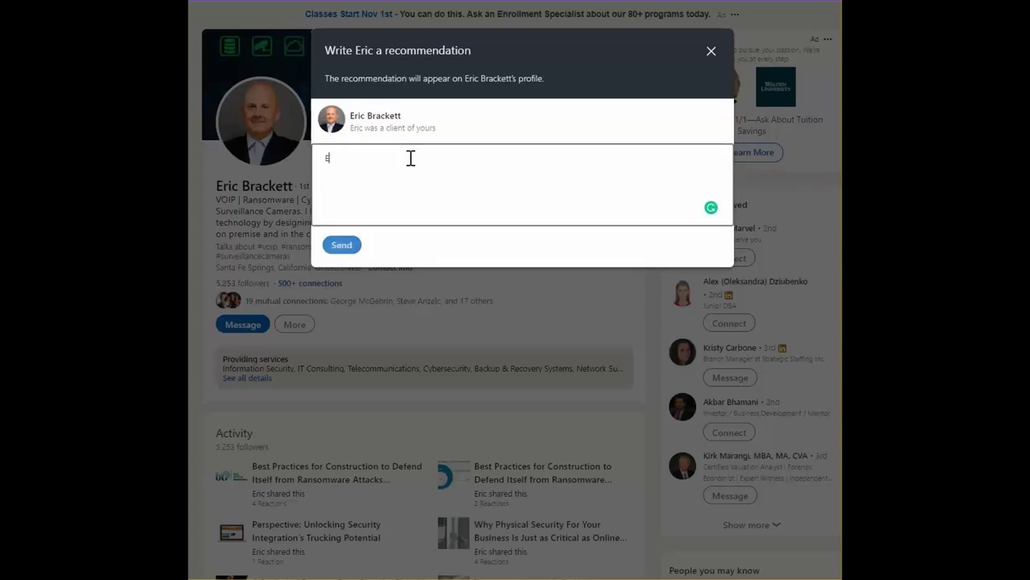
text(ric is very)
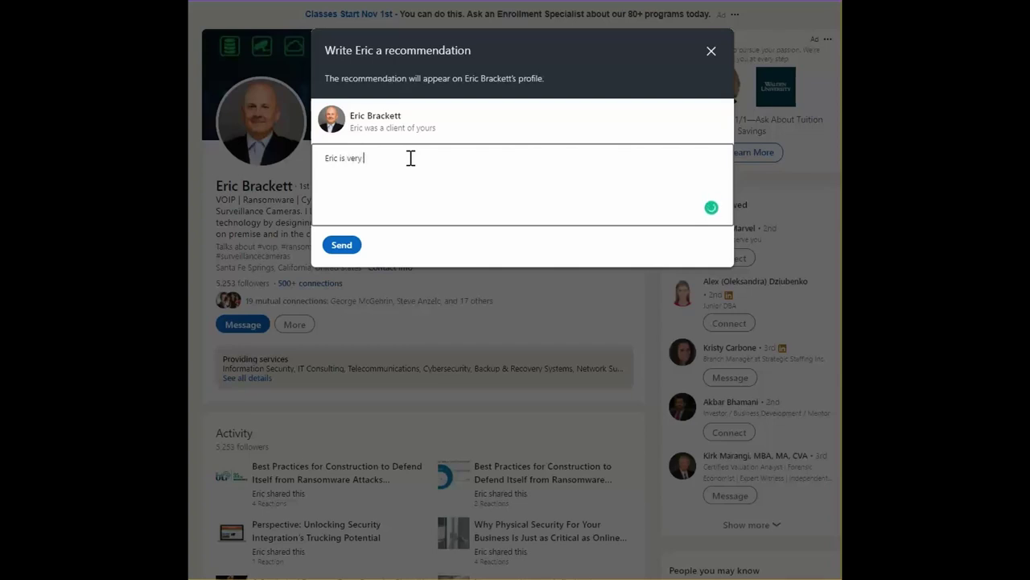
text( much on top of things such as Crypto)
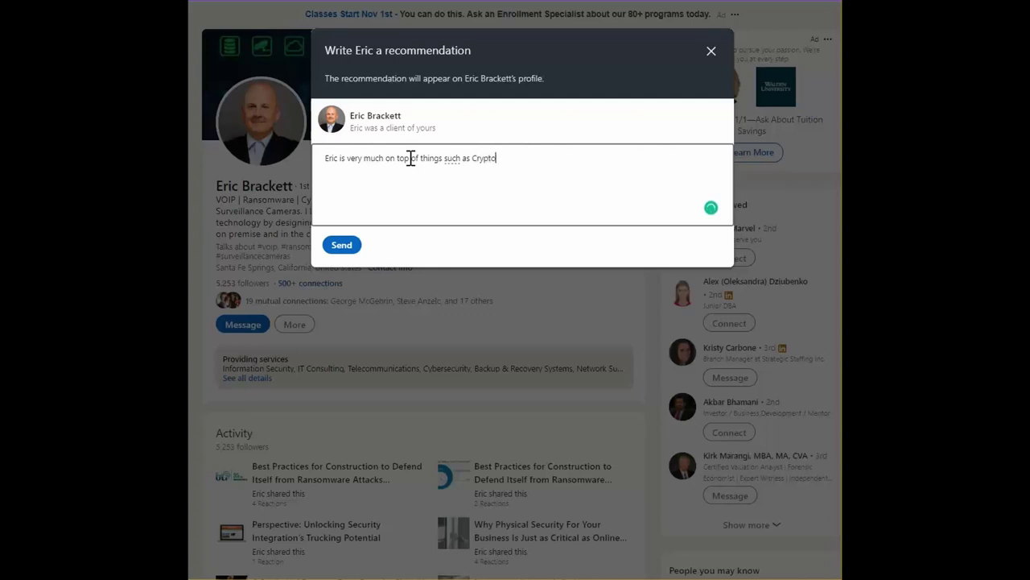
text( Staking and I he would be my got)
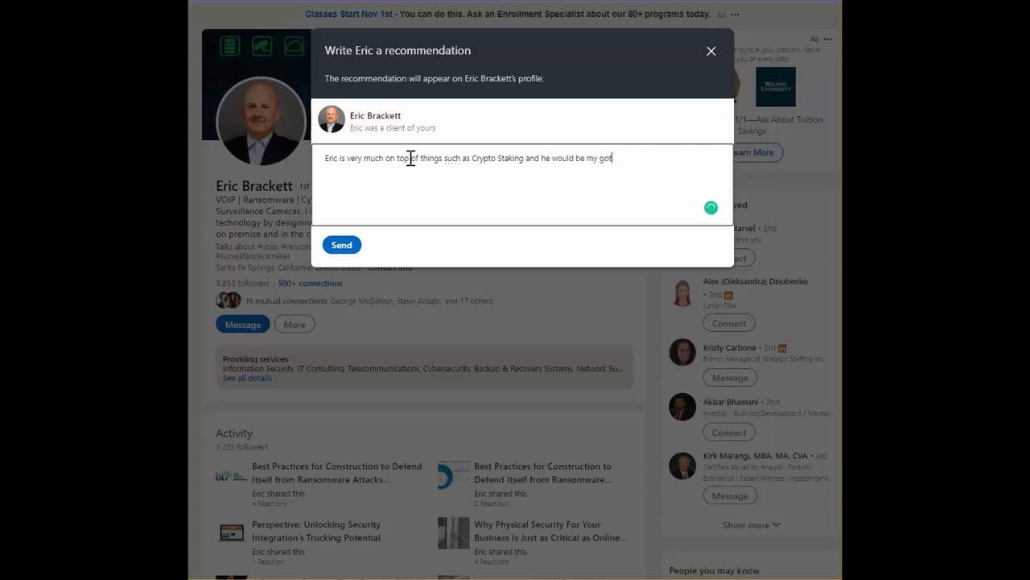
text( to person if I were )
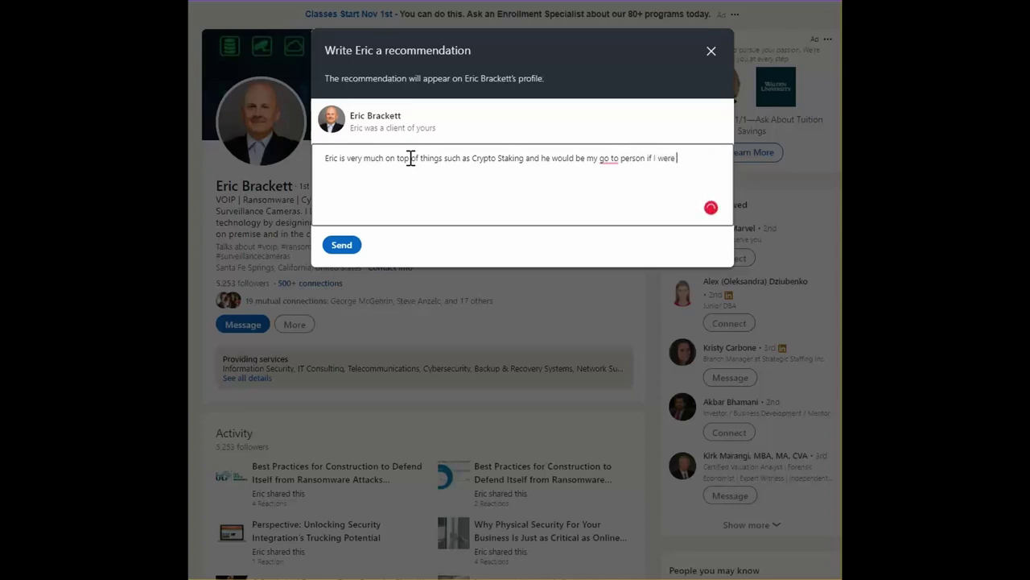
text(in the marketing)
key(BackSpace)
key(BackSpace)
key(BackSpace)
mouse_move(615, 157)
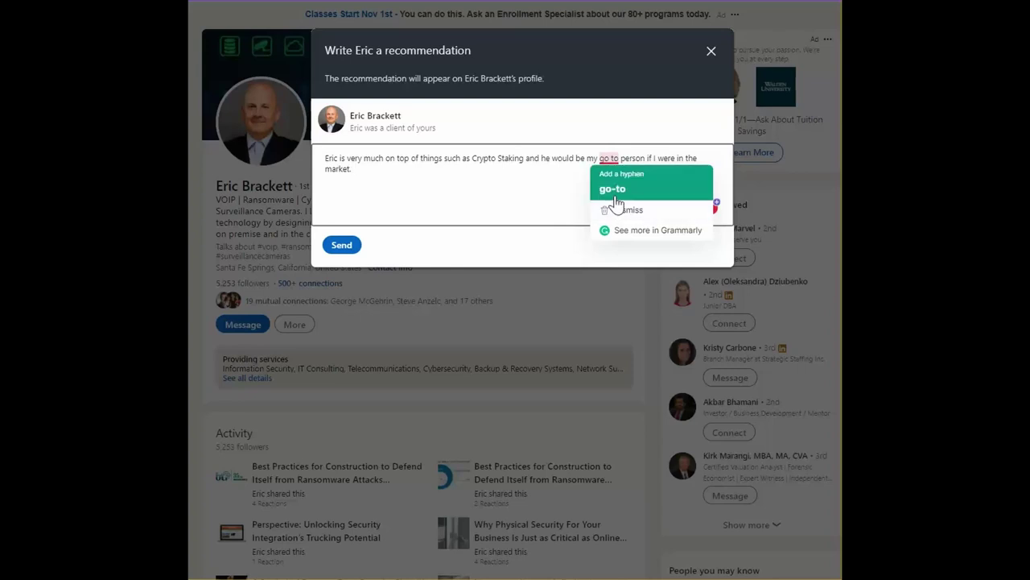
click(615, 190)
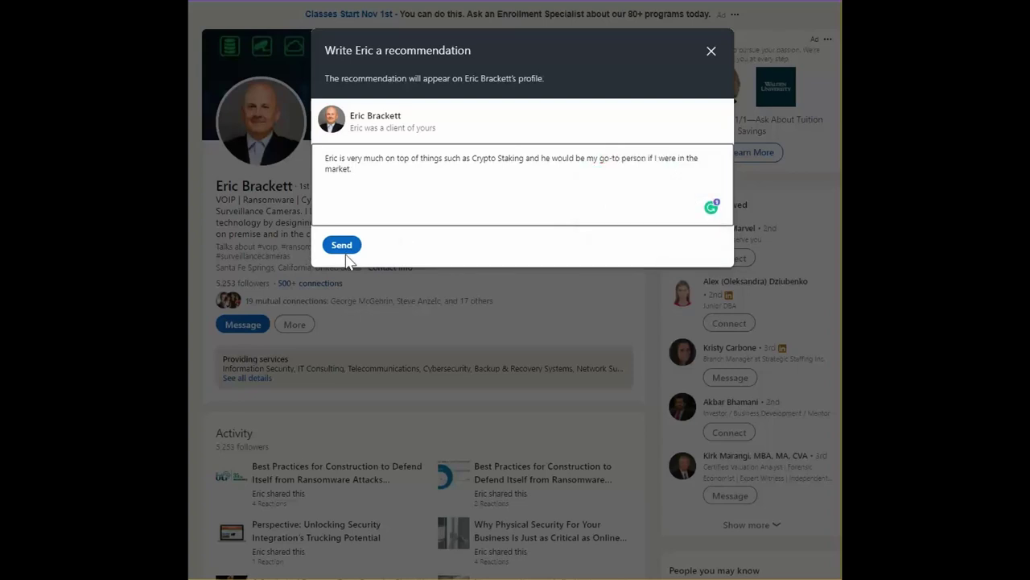
click(711, 53)
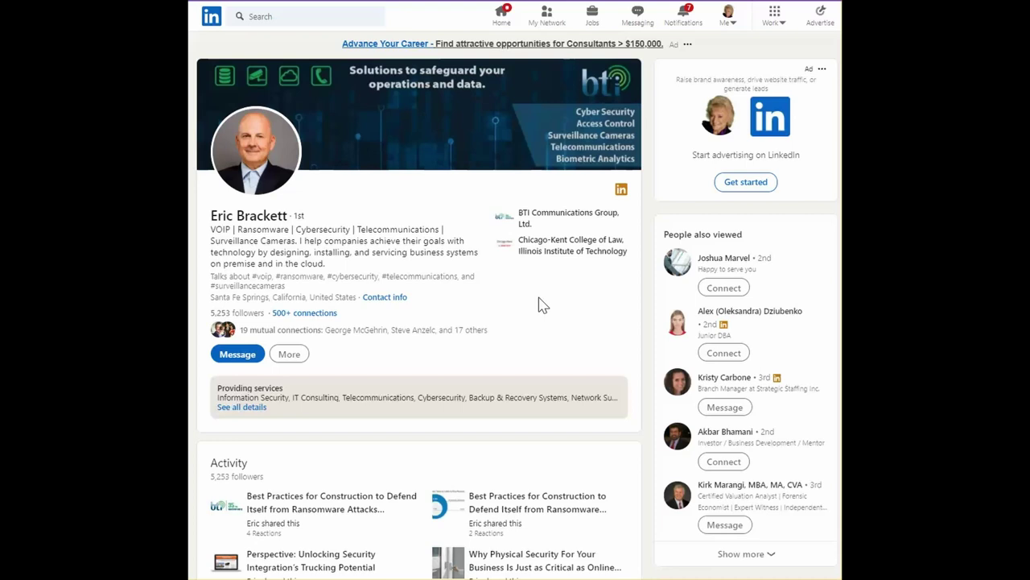
Go to your own profile's Recommendations section and start a recommendation request
click(729, 24)
click(693, 154)
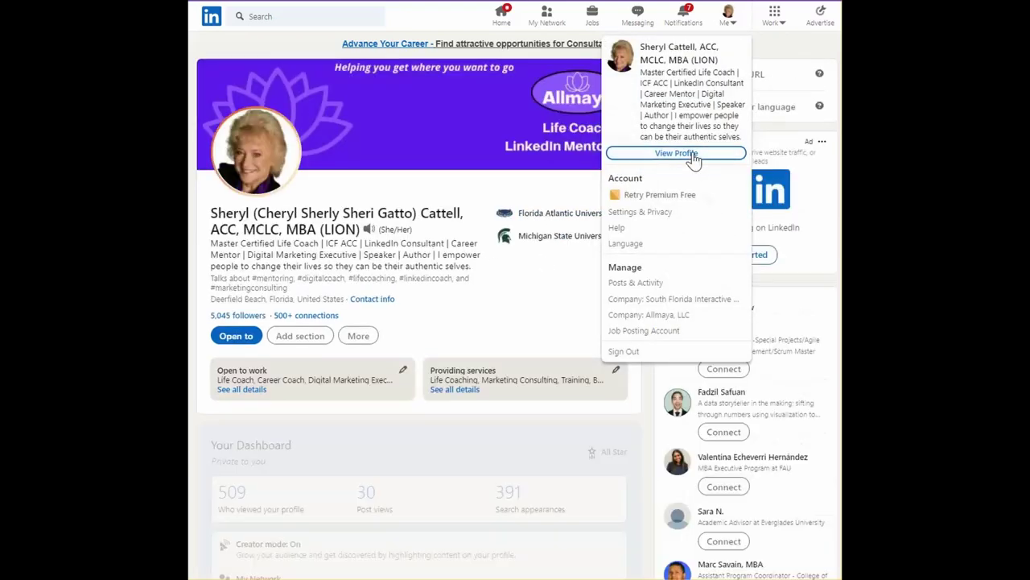
scroll(623, 272, down, 8)
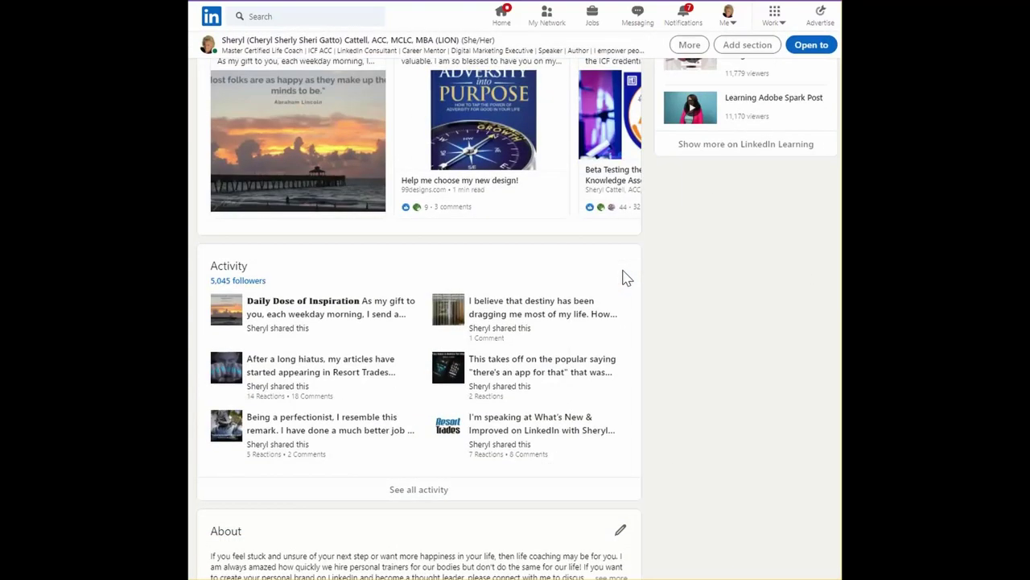
scroll(626, 278, down, 10)
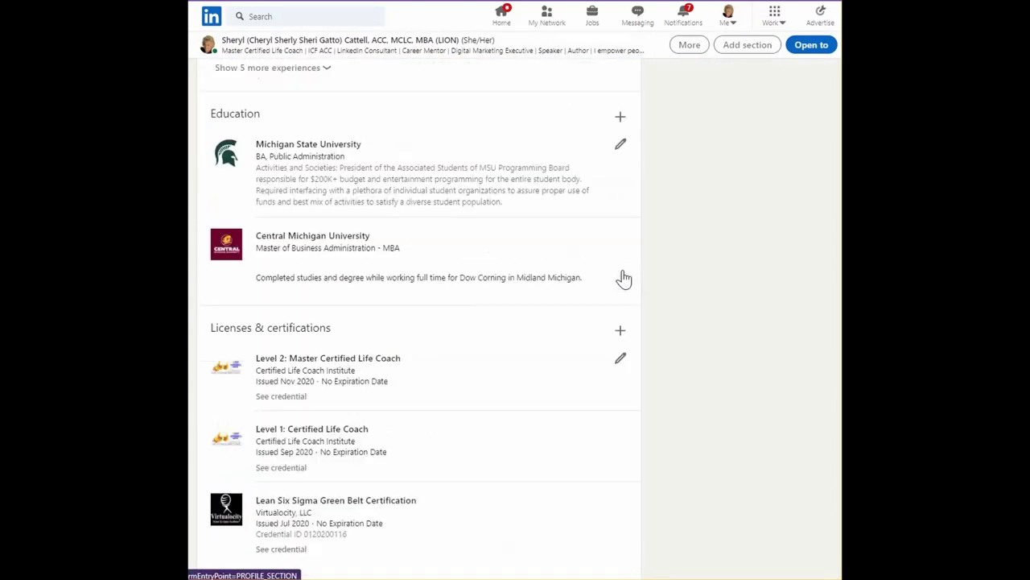
scroll(625, 277, down, 10)
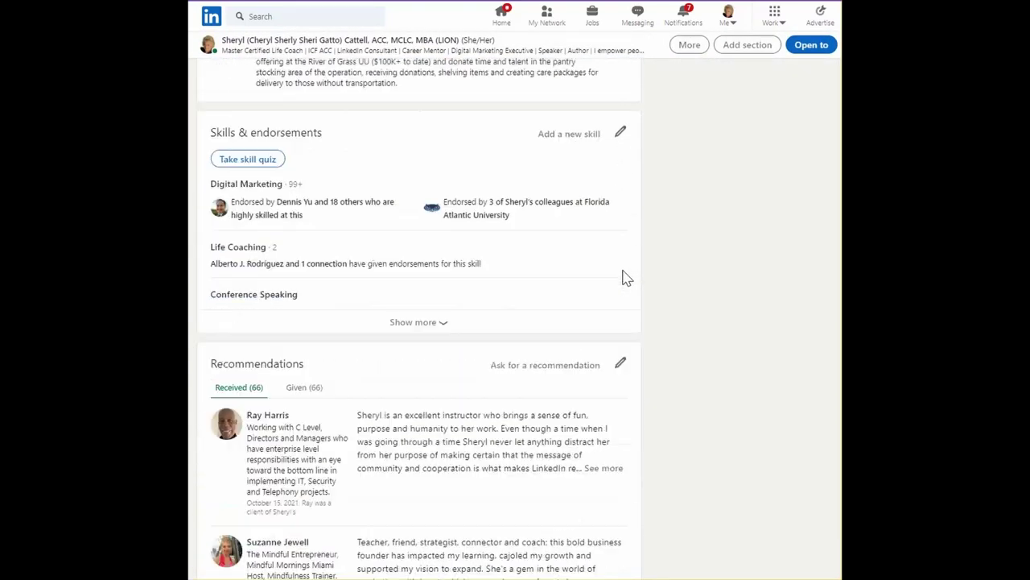
scroll(625, 278, down, 2)
click(539, 227)
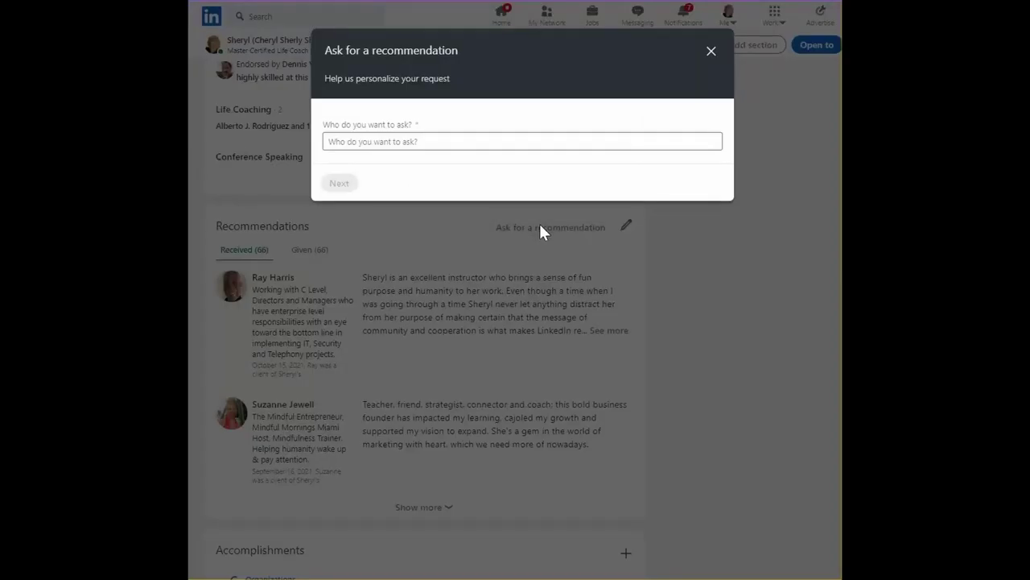
Search for the same contact by name and select him as the person to ask
click(401, 142)
click(399, 142)
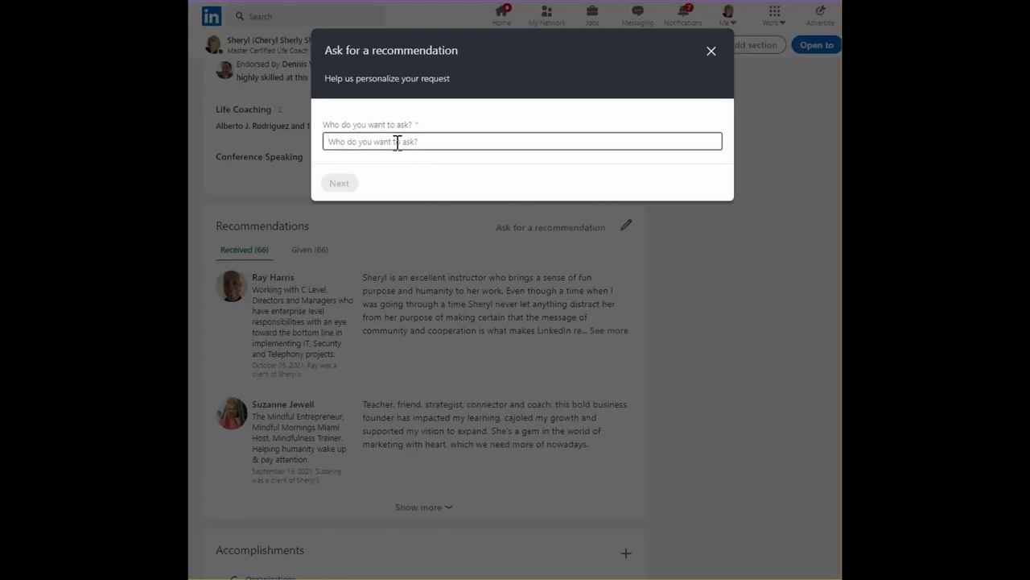
text(eric)
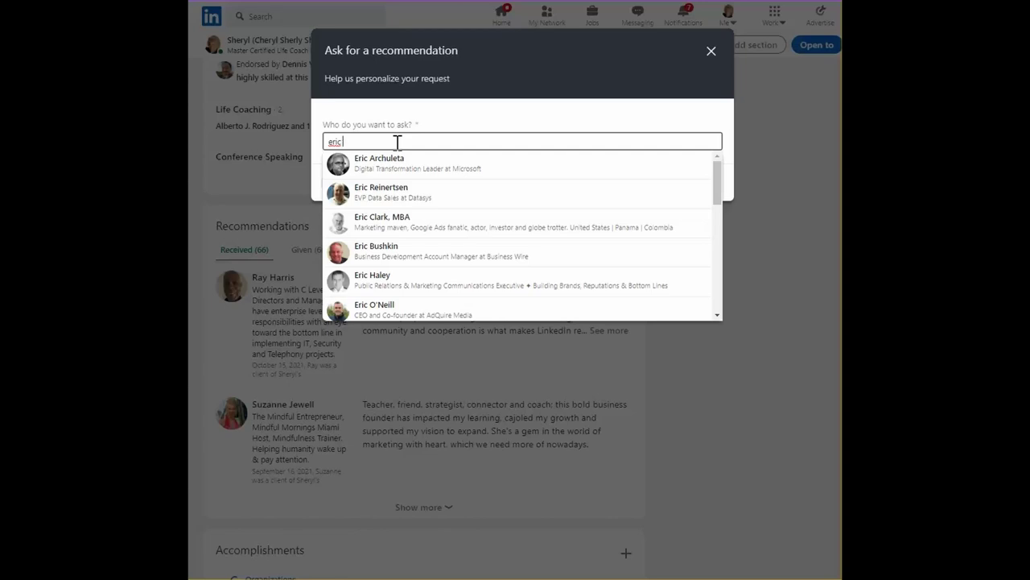
text( br)
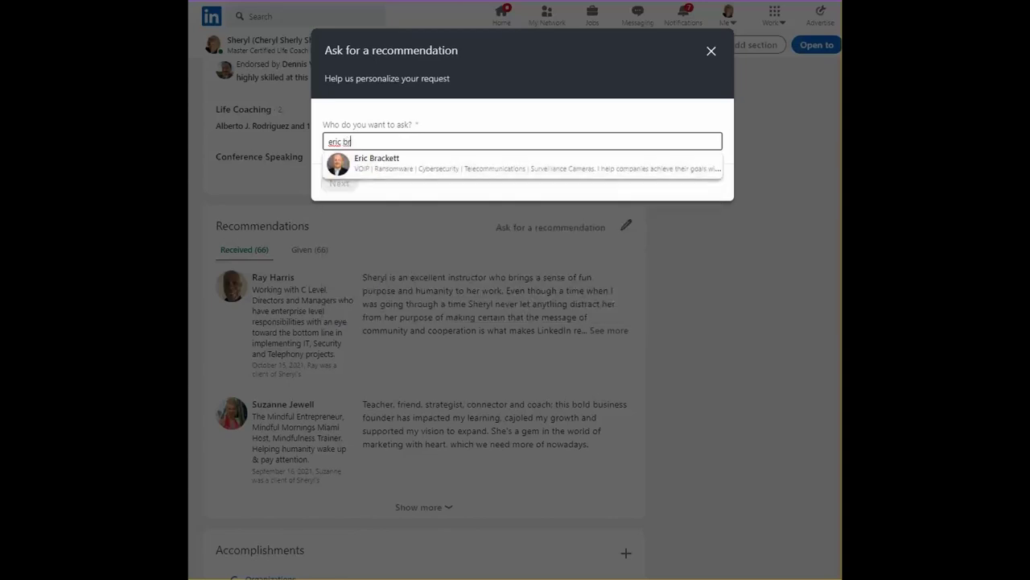
click(387, 166)
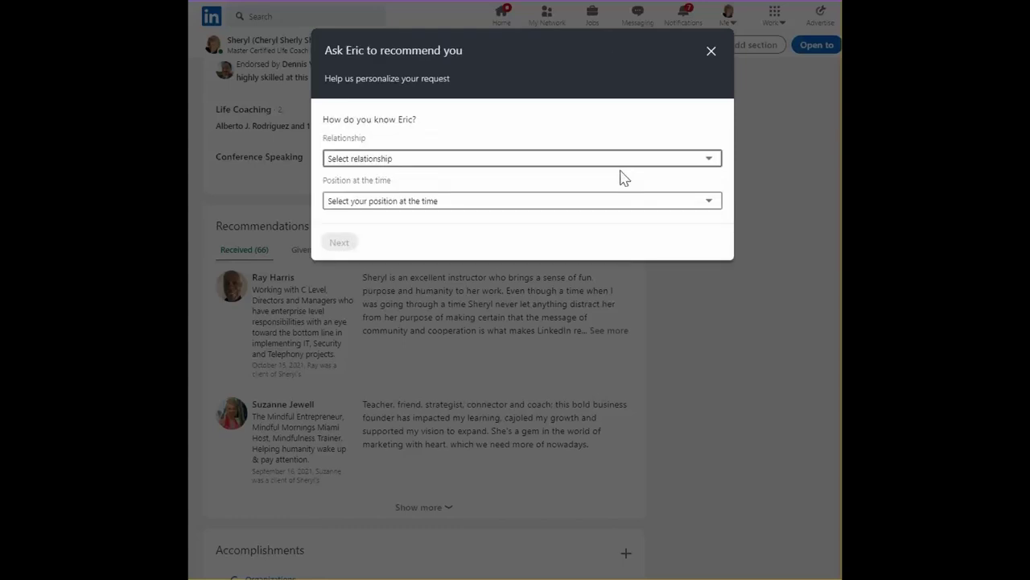
Set the relationship to your client and your position to founder at Allmaya, LLC
click(381, 159)
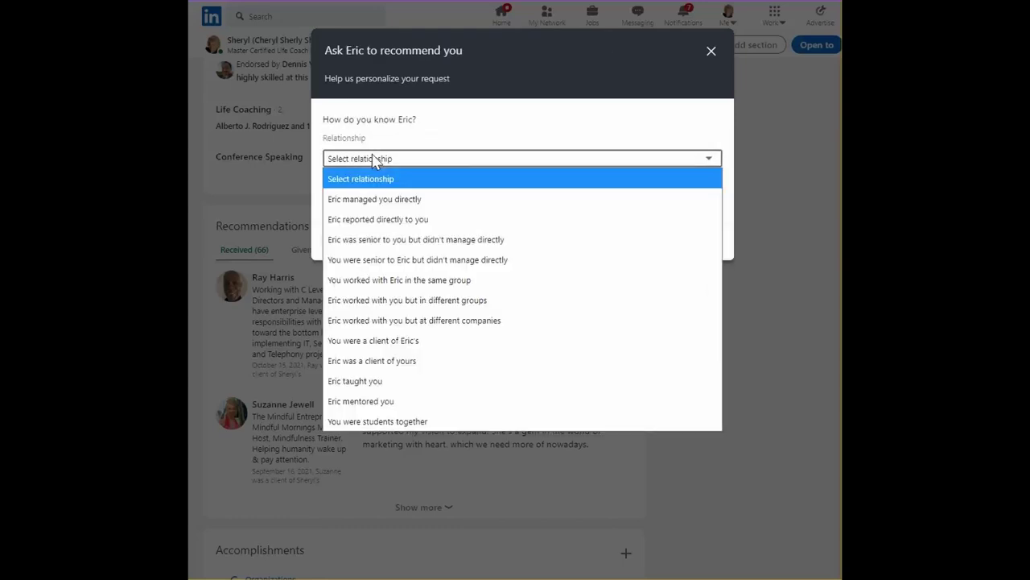
click(463, 360)
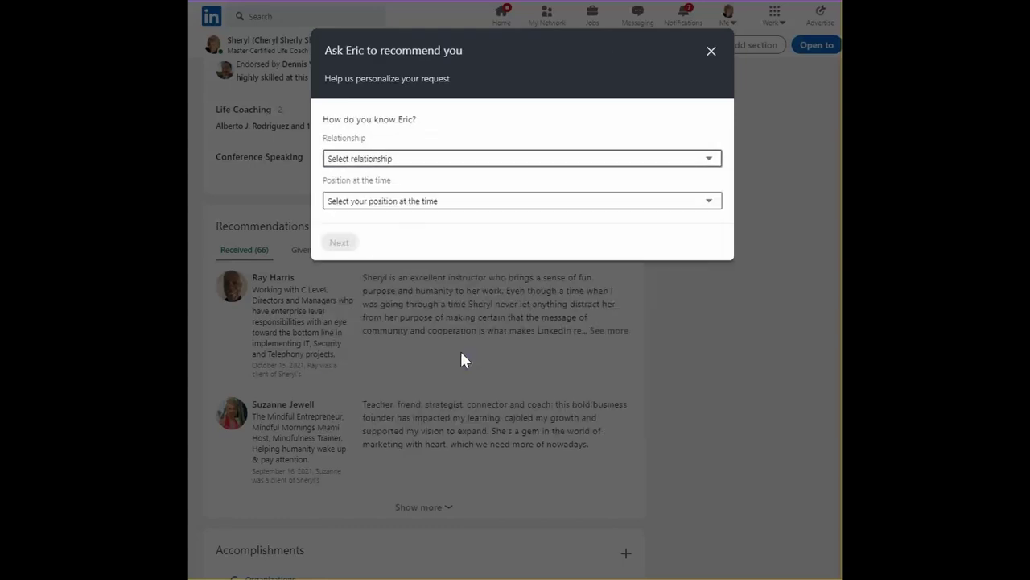
click(418, 202)
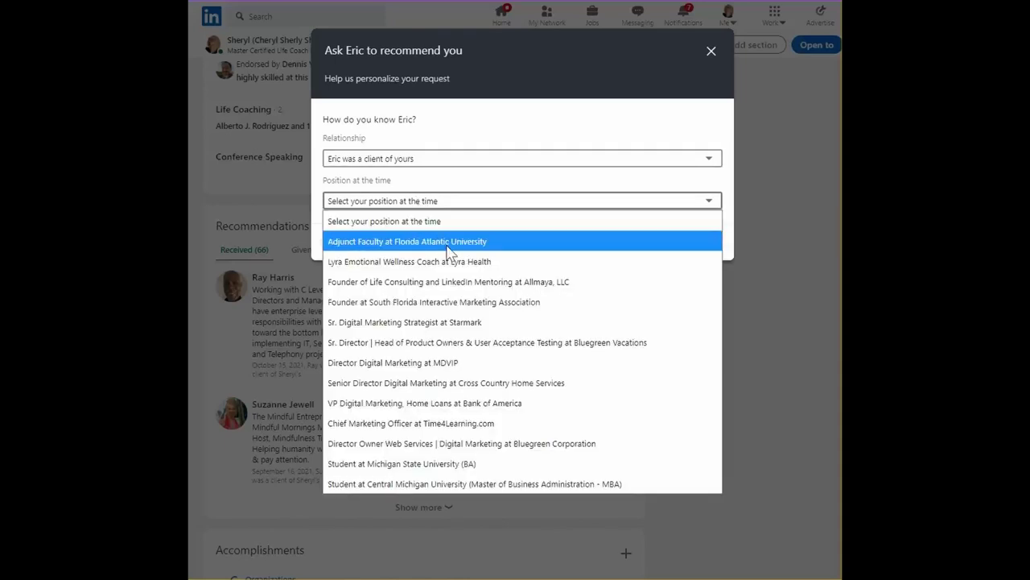
click(486, 282)
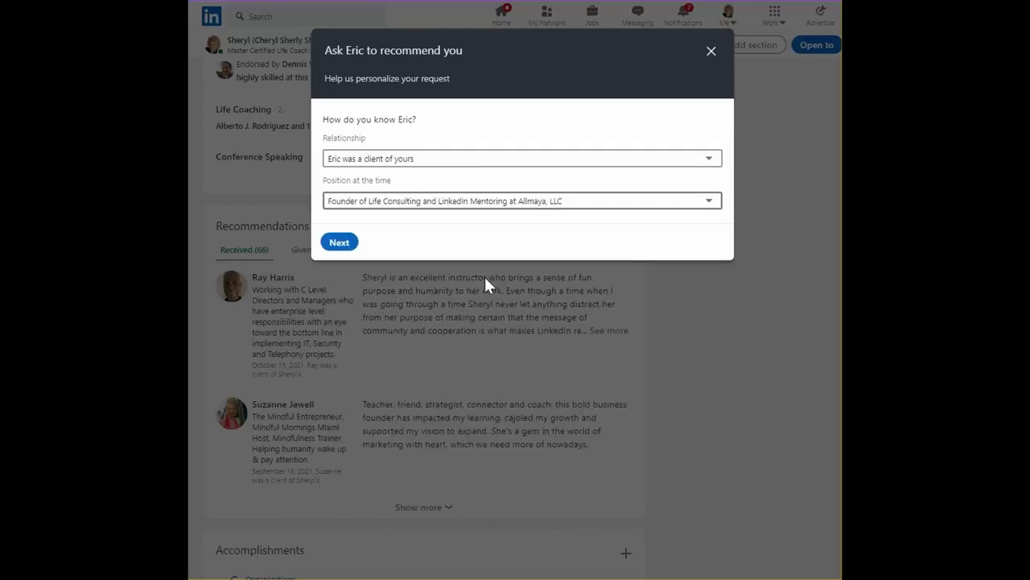
click(340, 245)
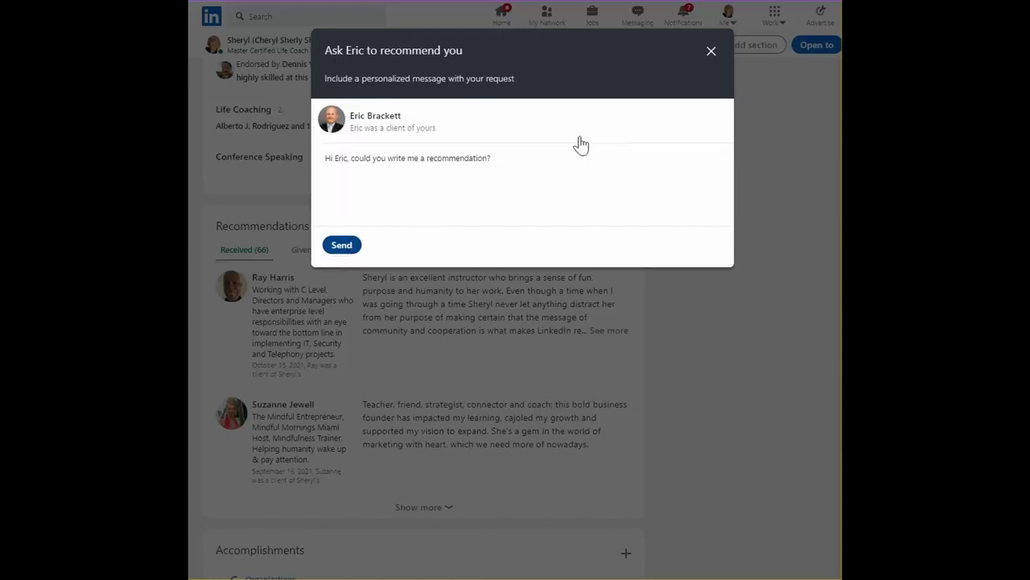
click(532, 158)
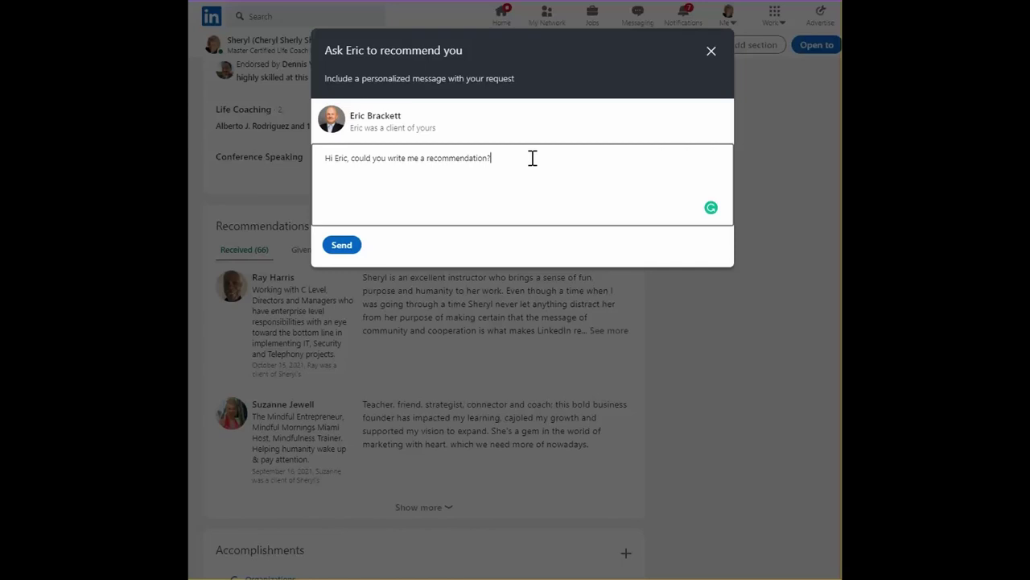
Dismiss the Ask to recommend you dialog without sending the request
click(712, 51)
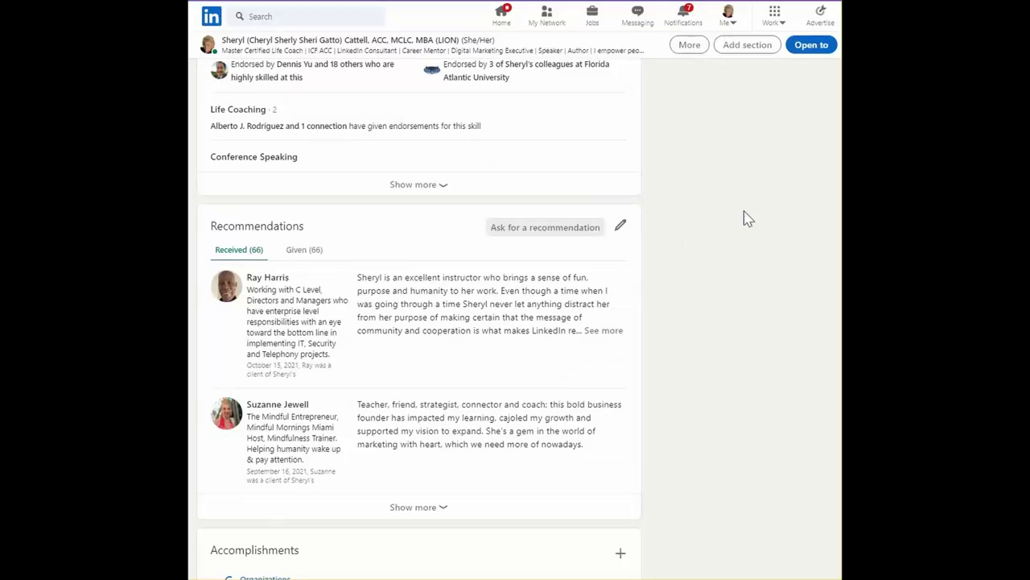